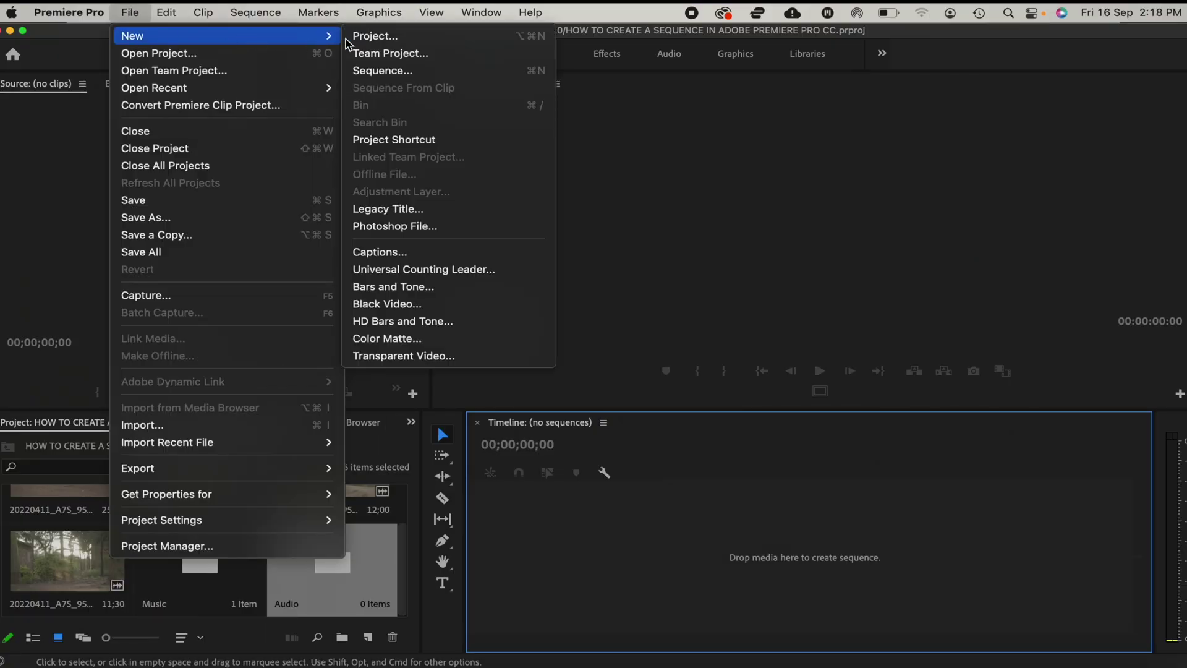
Step: Start a new sequence and select the RAYS 4K YOUTUBE SEQUENCE preset from the Custom folder
click(376, 70)
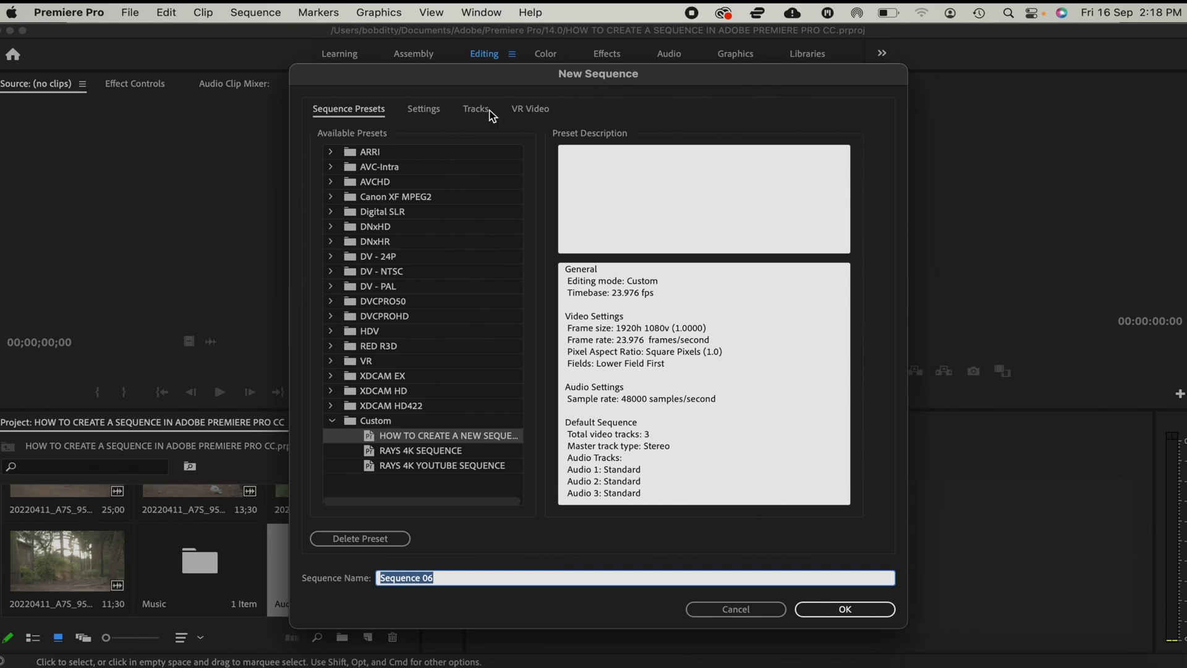
click(442, 465)
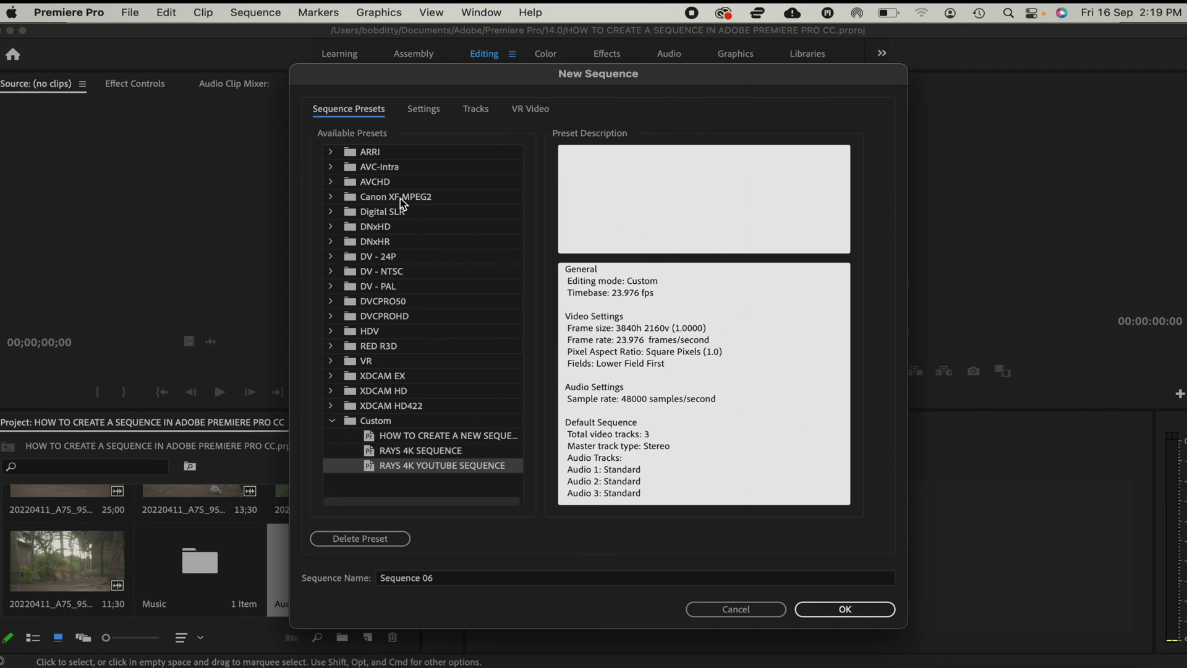
click(365, 427)
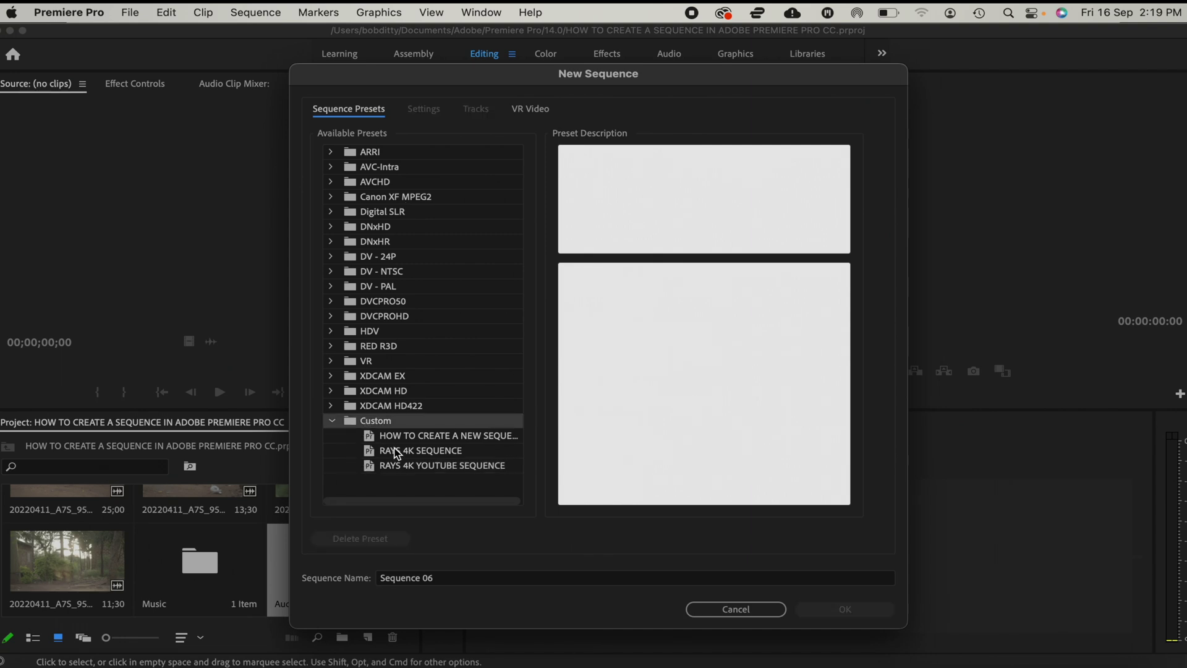
click(410, 469)
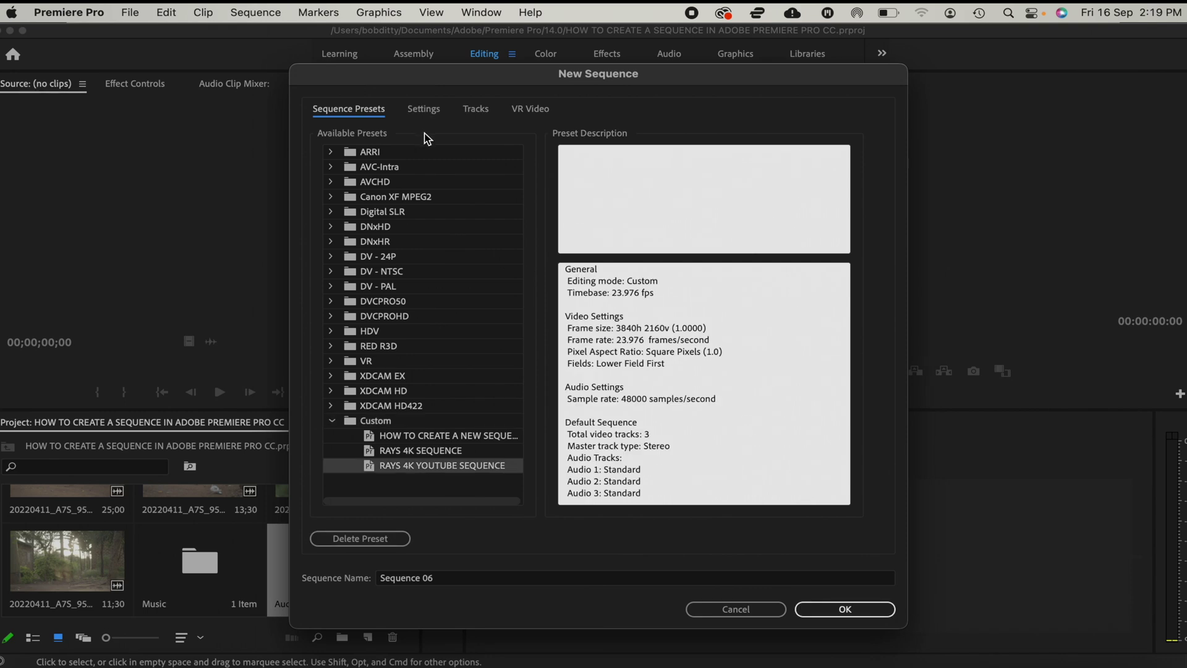
Step: On the Settings tab, keep Custom editing mode, 23.976 fps timebase and Square Pixels (1.0)
click(421, 108)
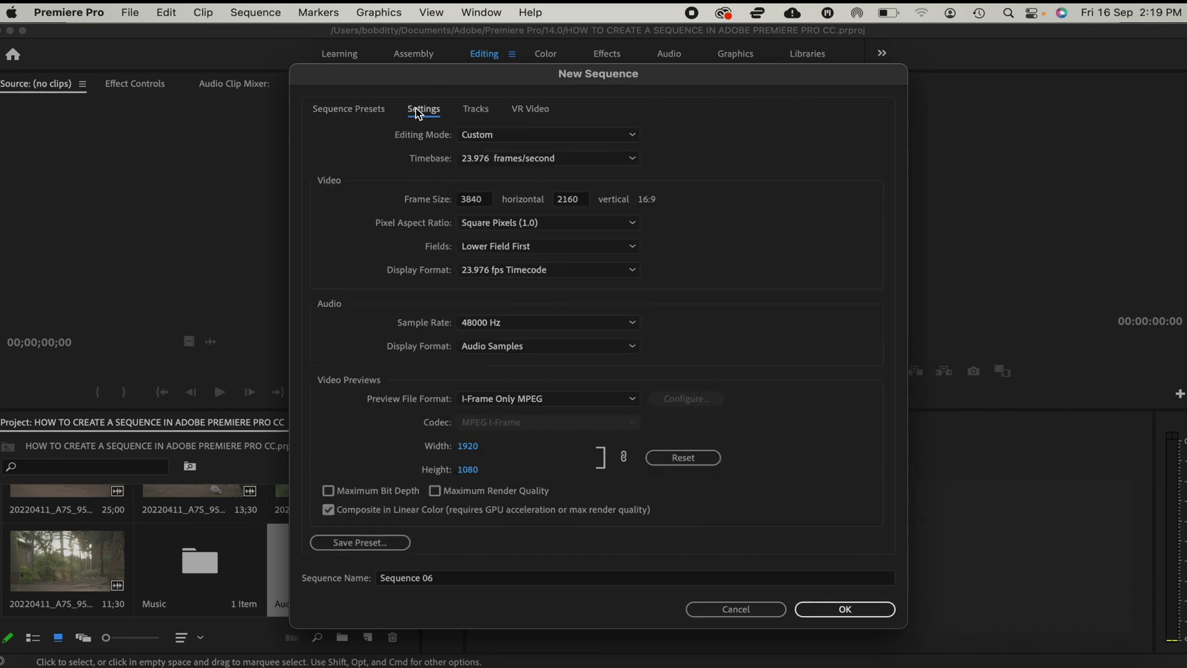
click(523, 136)
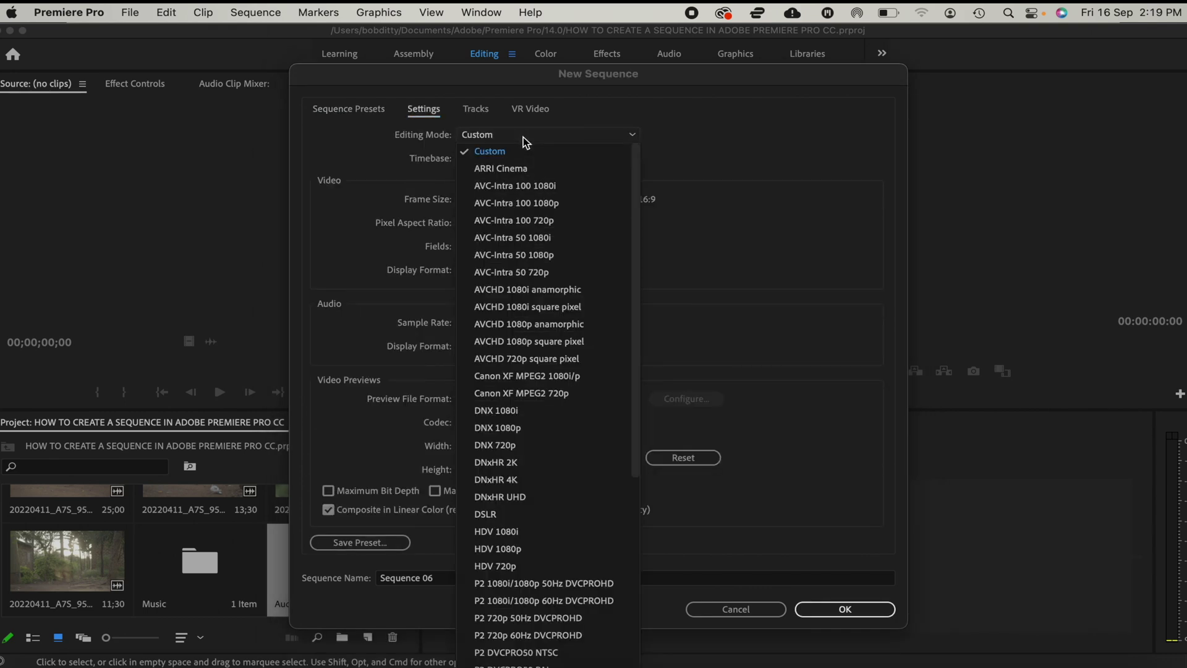
click(517, 153)
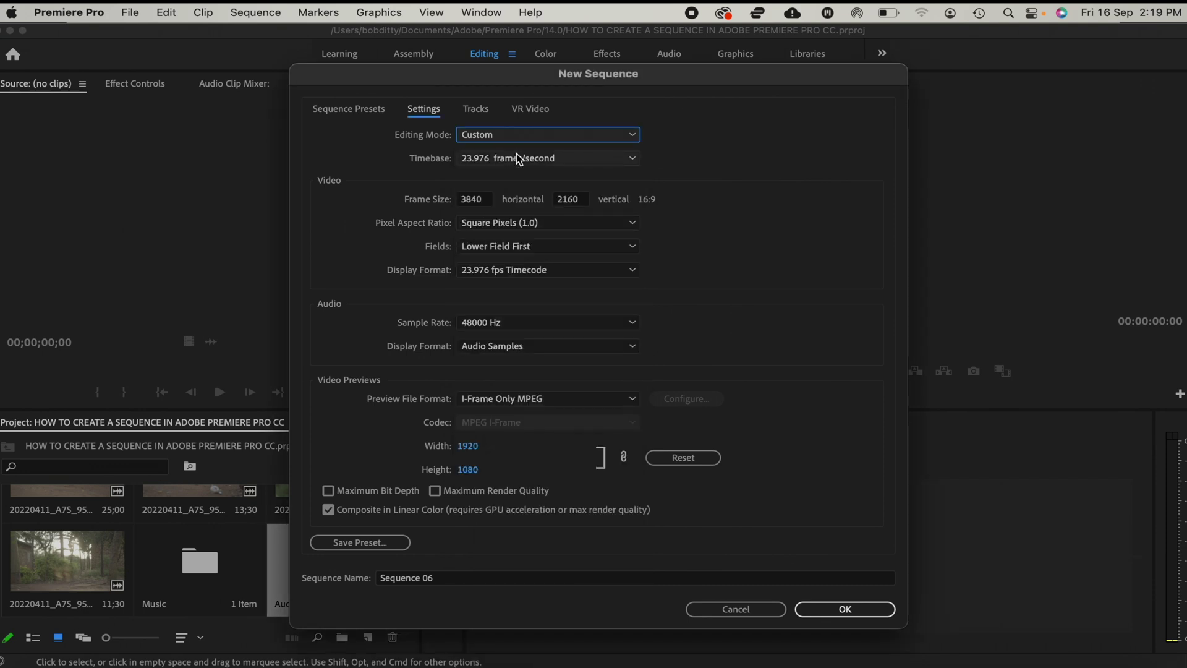
click(585, 159)
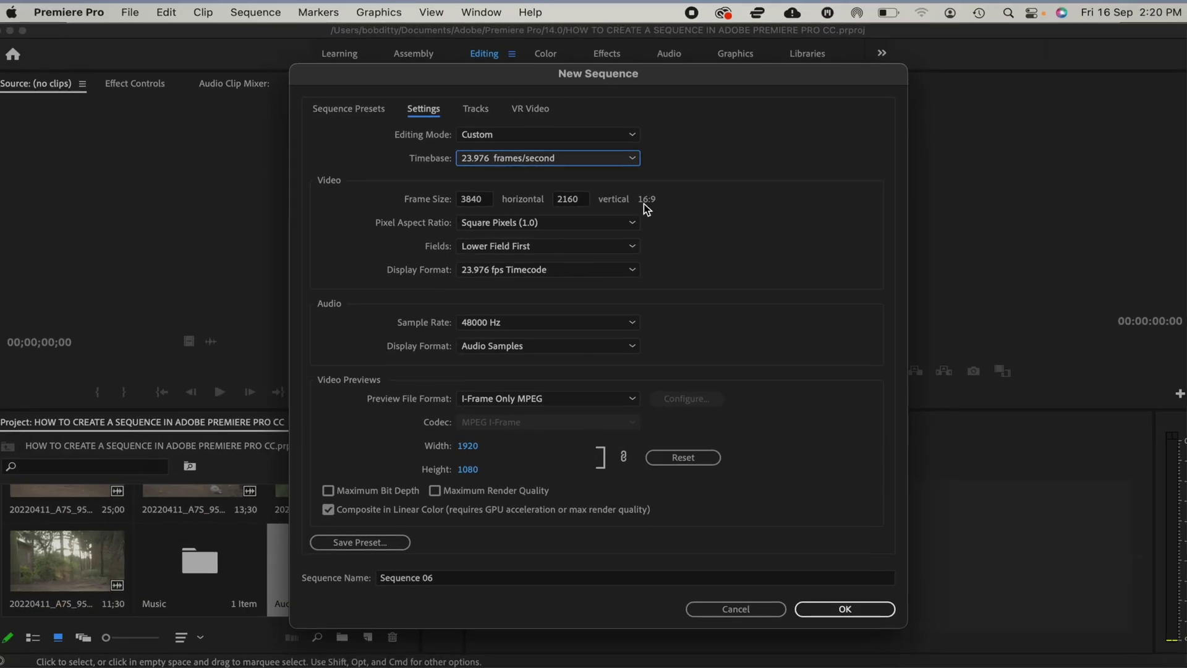
click(631, 224)
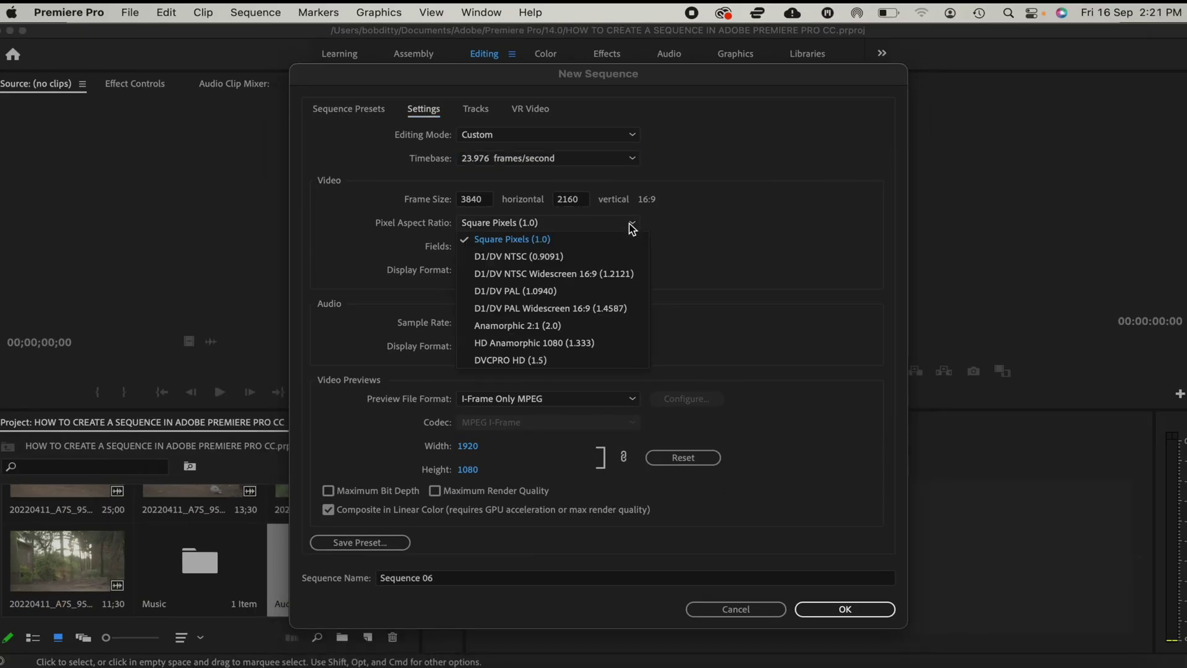
click(549, 240)
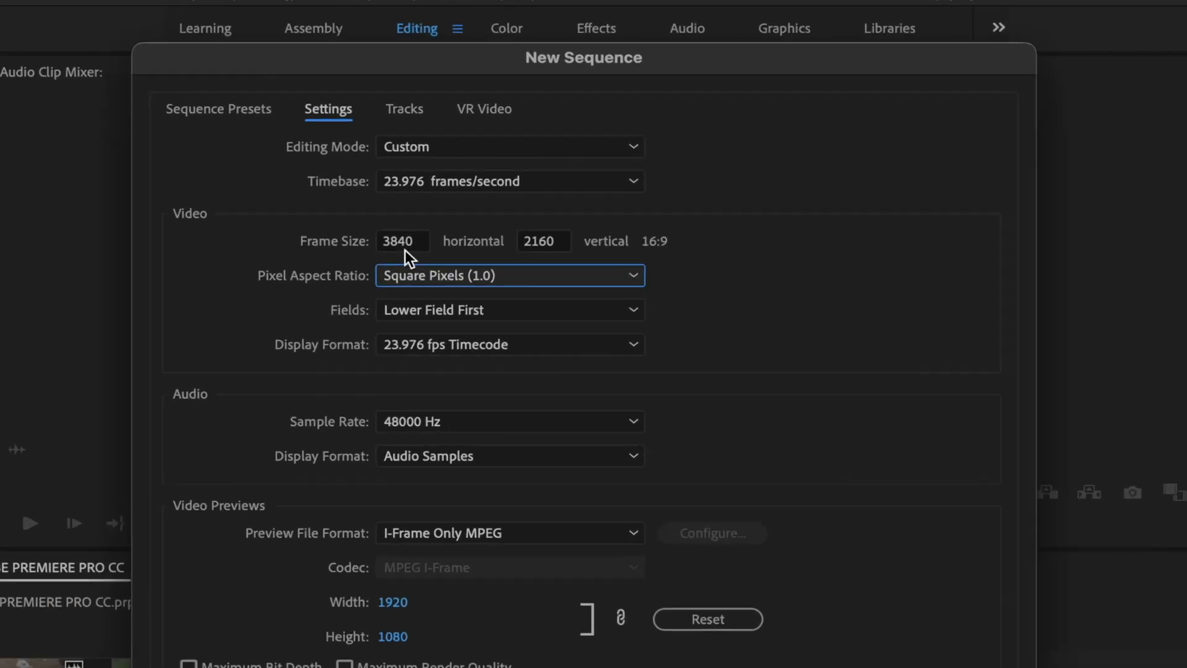
Step: Enter a frame size of 1920 wide by 1080 high in the sequence settings
click(366, 272)
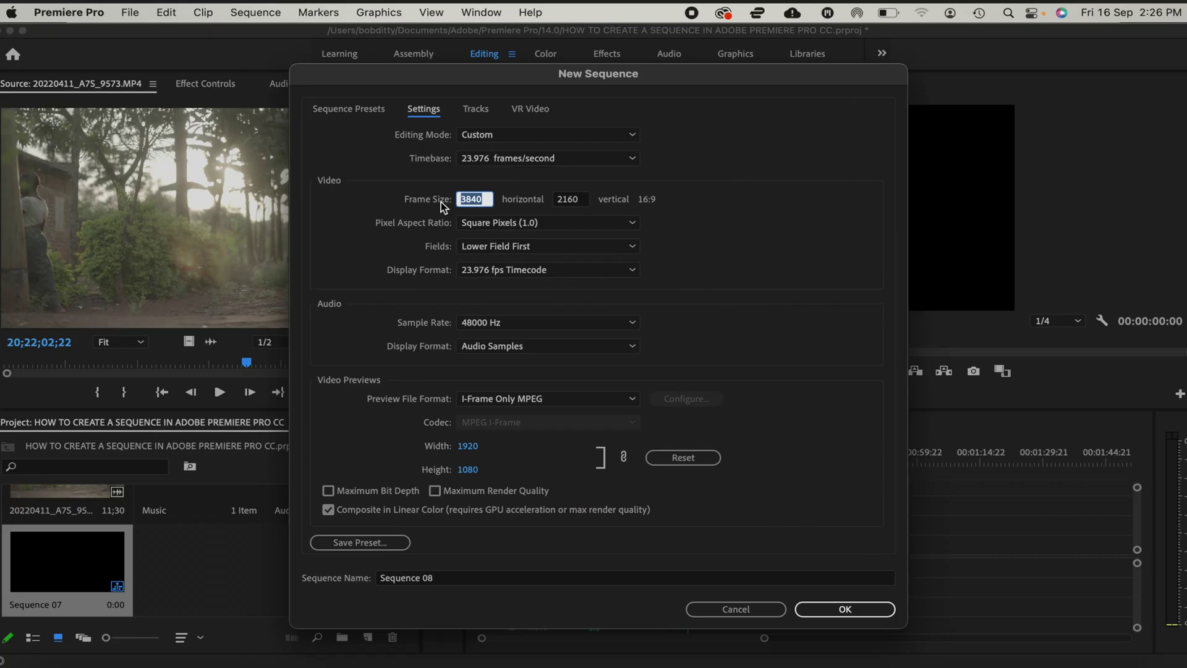
text(1920)
click(579, 199)
text(10)
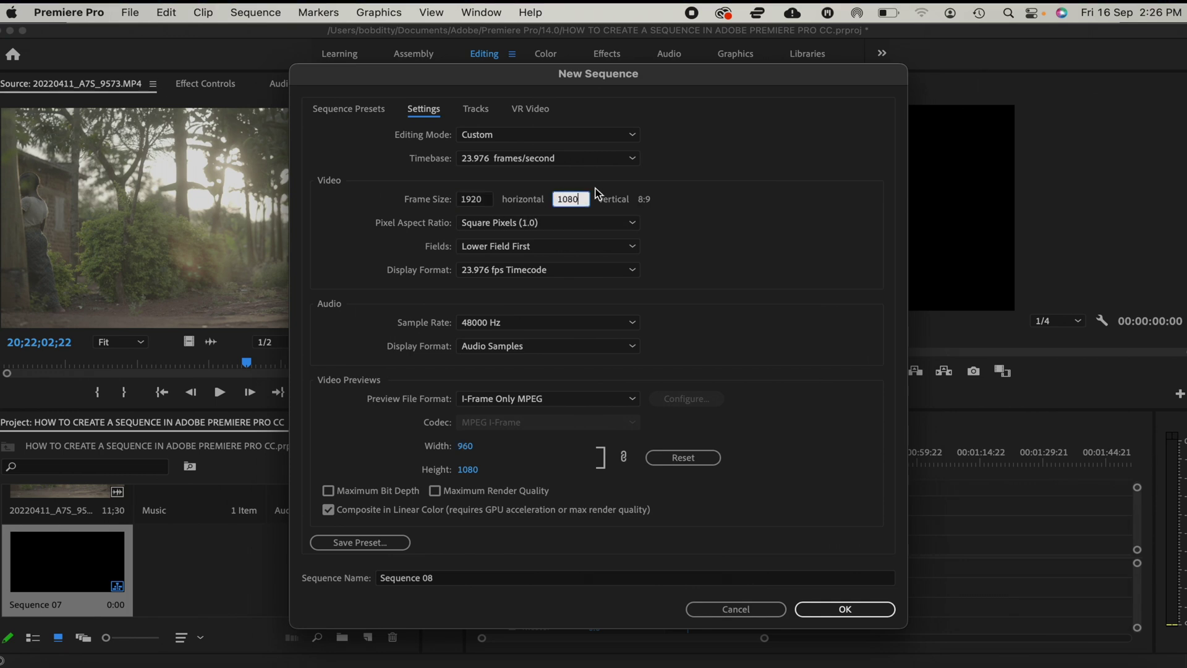
click(723, 241)
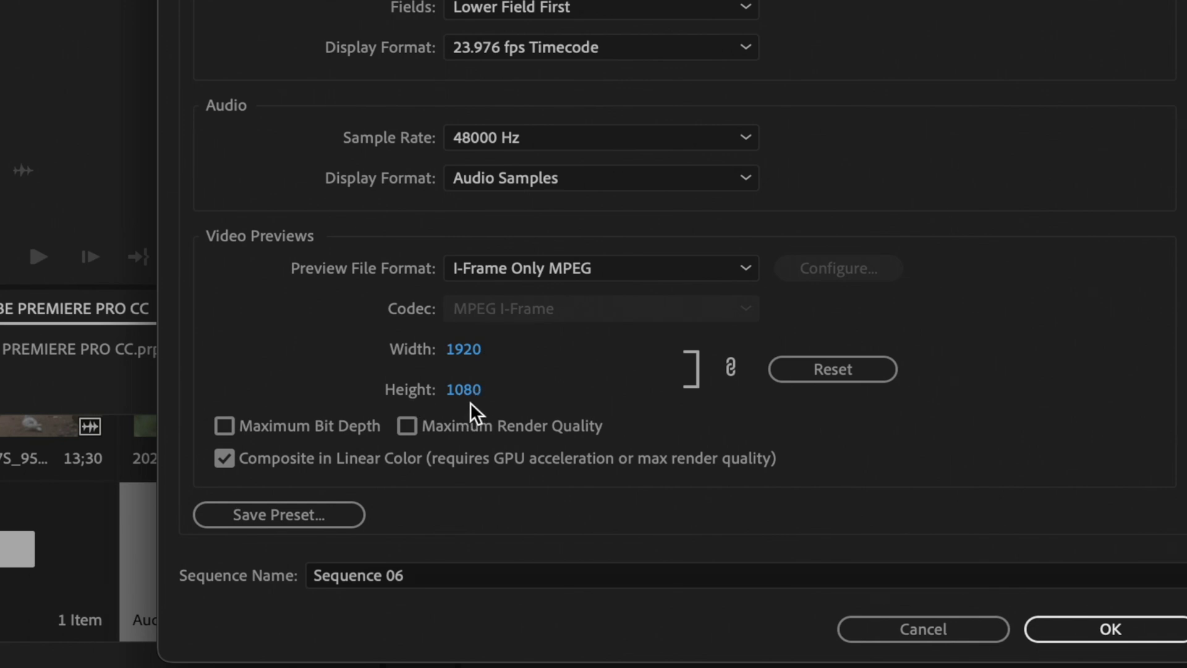
Step: Leave Composite in Linear Color on and save the settings as preset 'HOW TO CREATE A SEQUENCE INB ADOBE'
click(224, 458)
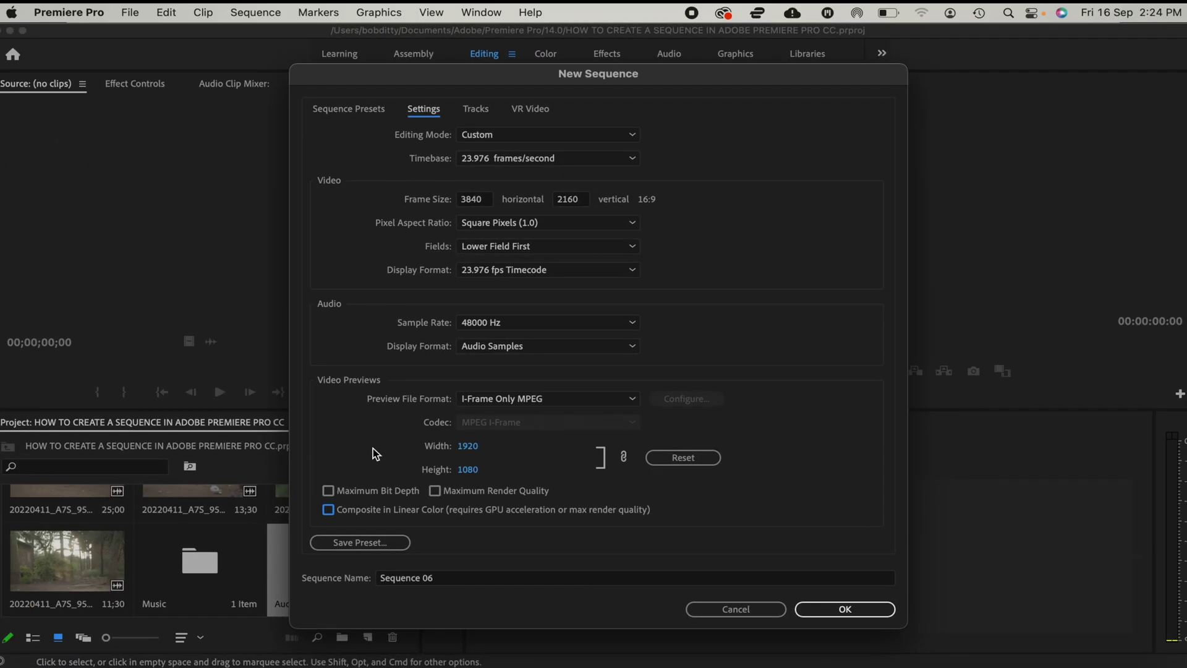
click(328, 511)
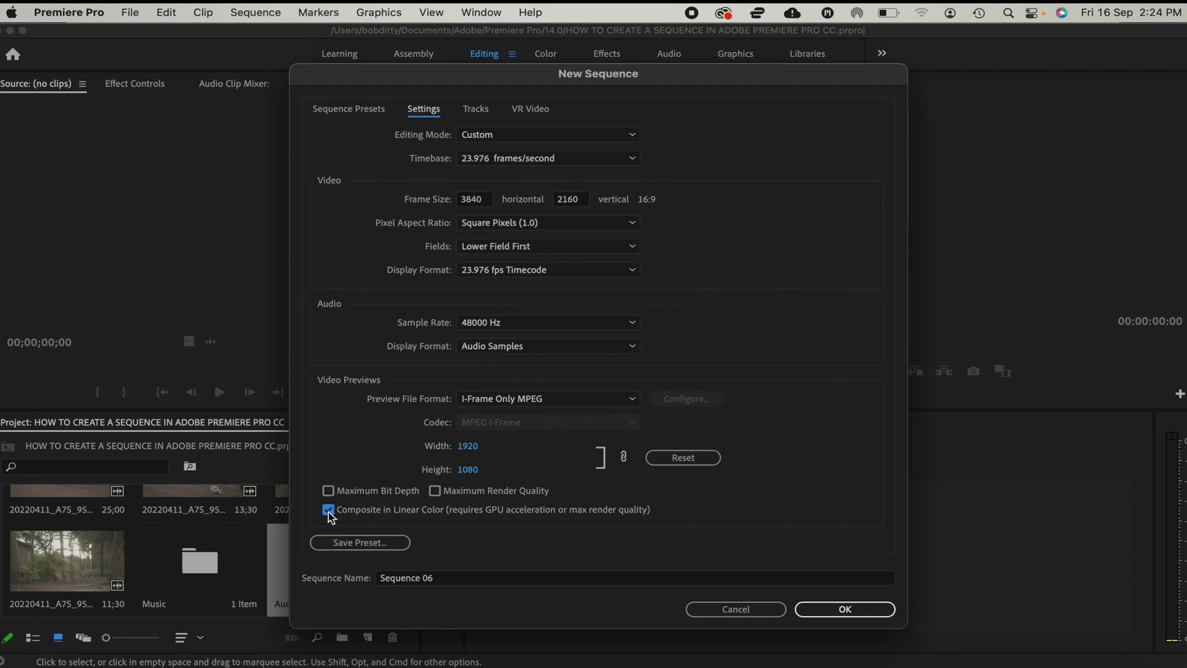
click(368, 543)
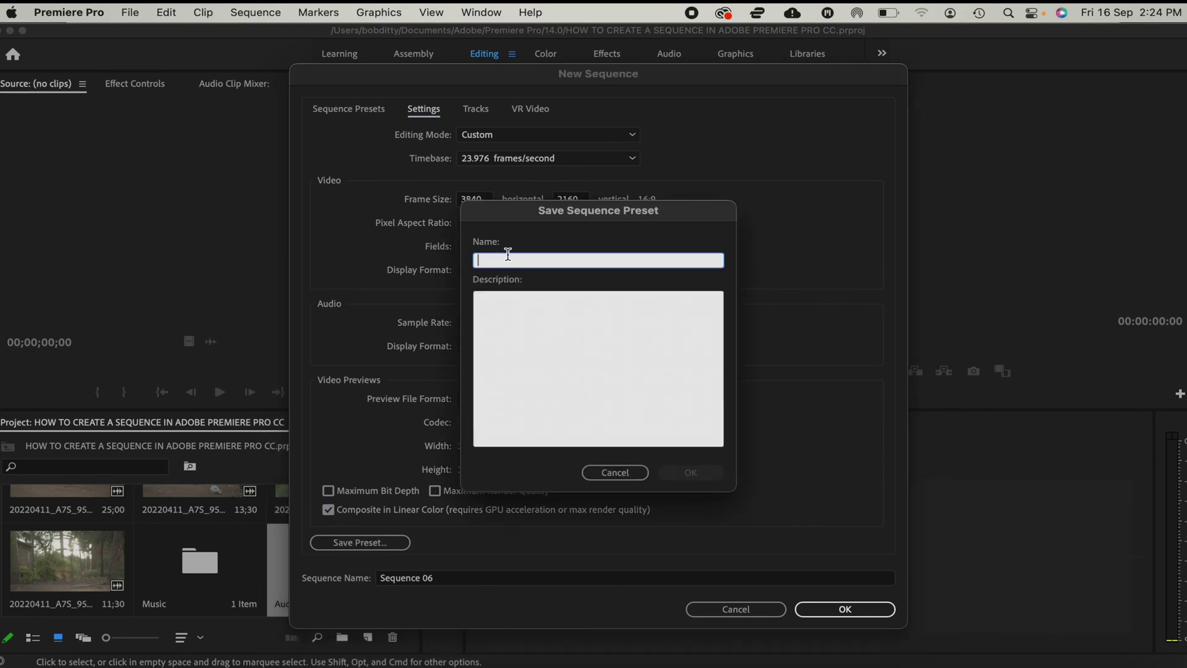
text(HOW TO CREATE)
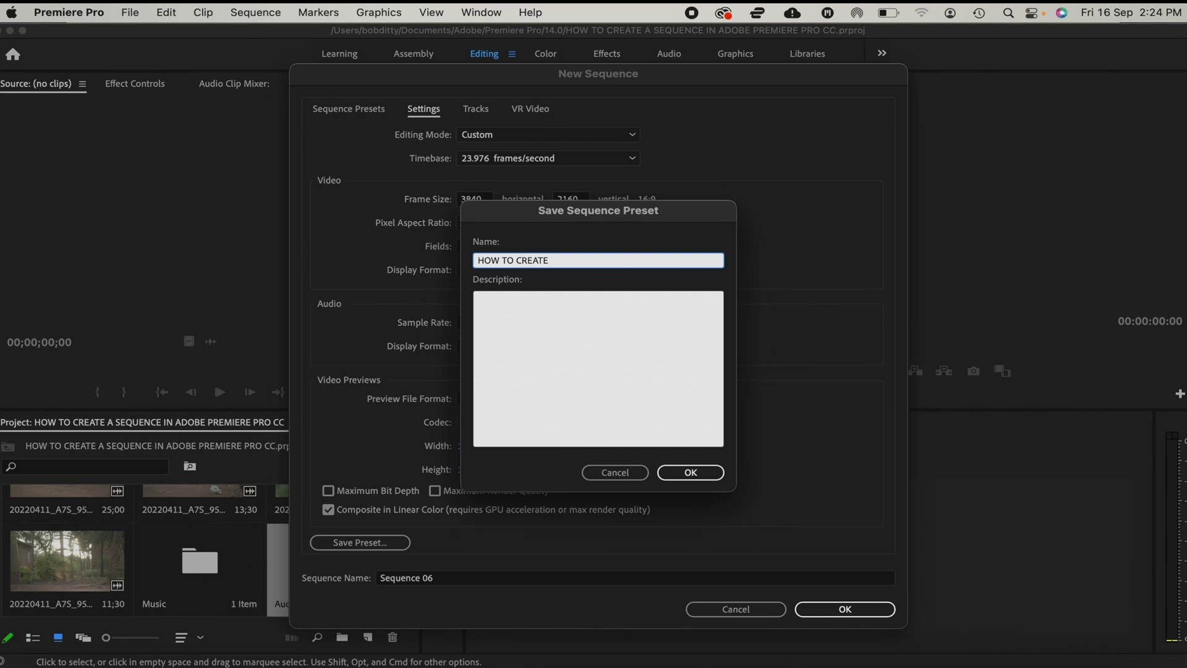
text( A SEQUENCE INB ADOBE PR CC)
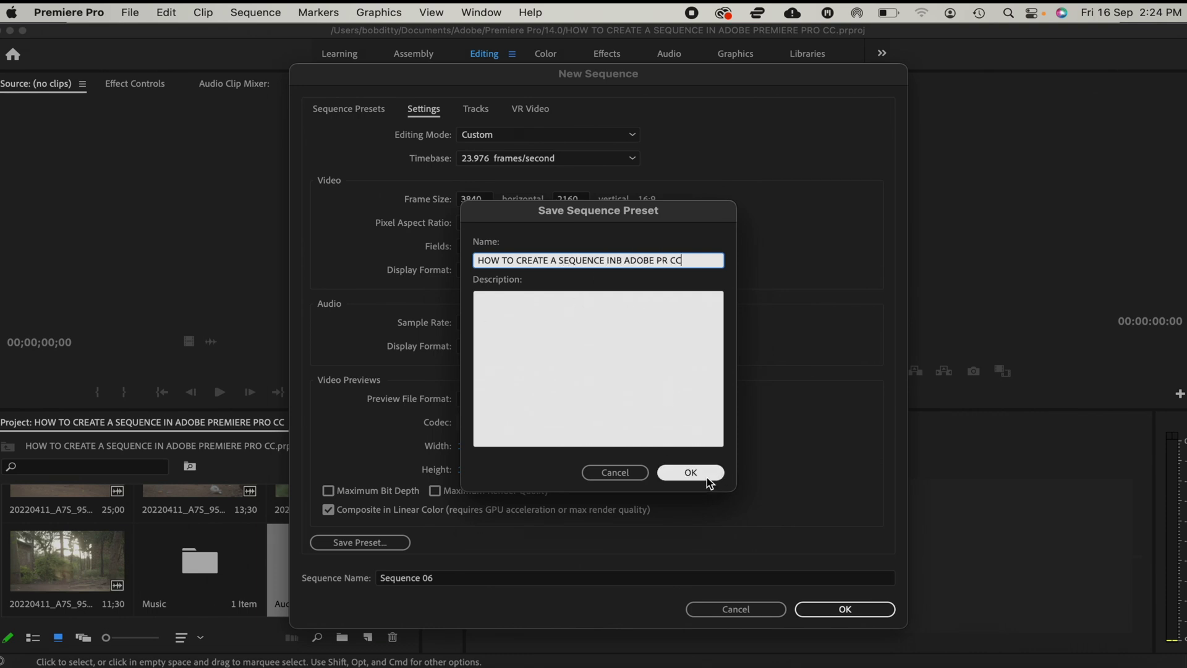
click(707, 476)
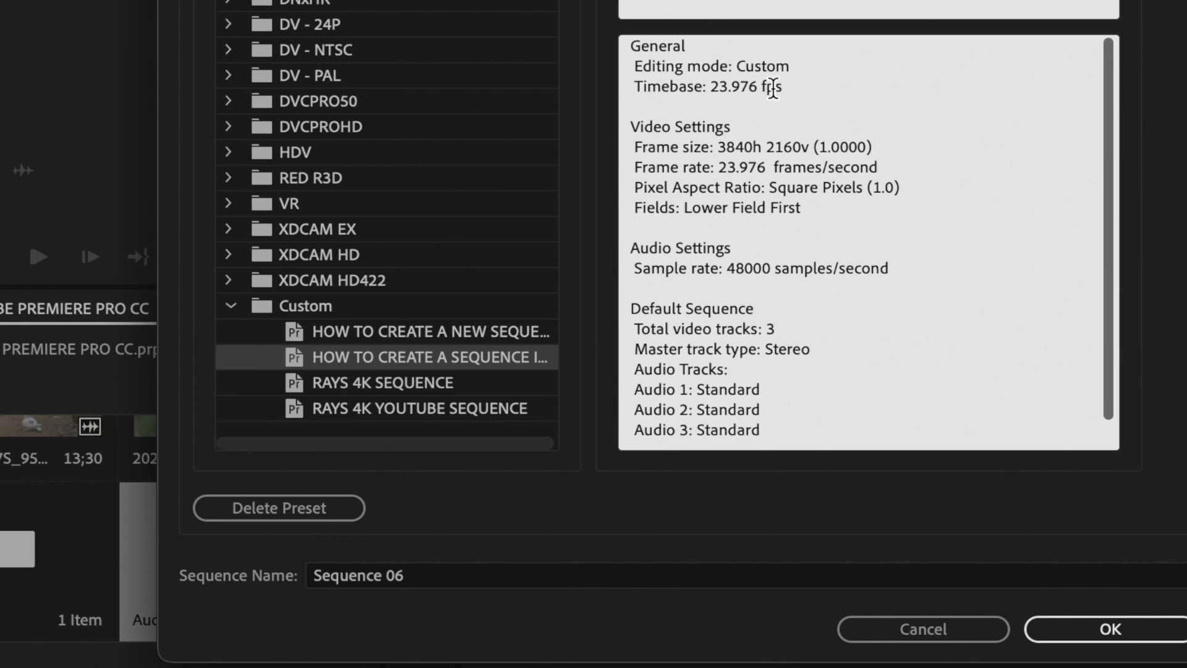
Step: Accept the New Sequence dialog to create the sequence from the custom preset
scroll(816, 108, down, 1)
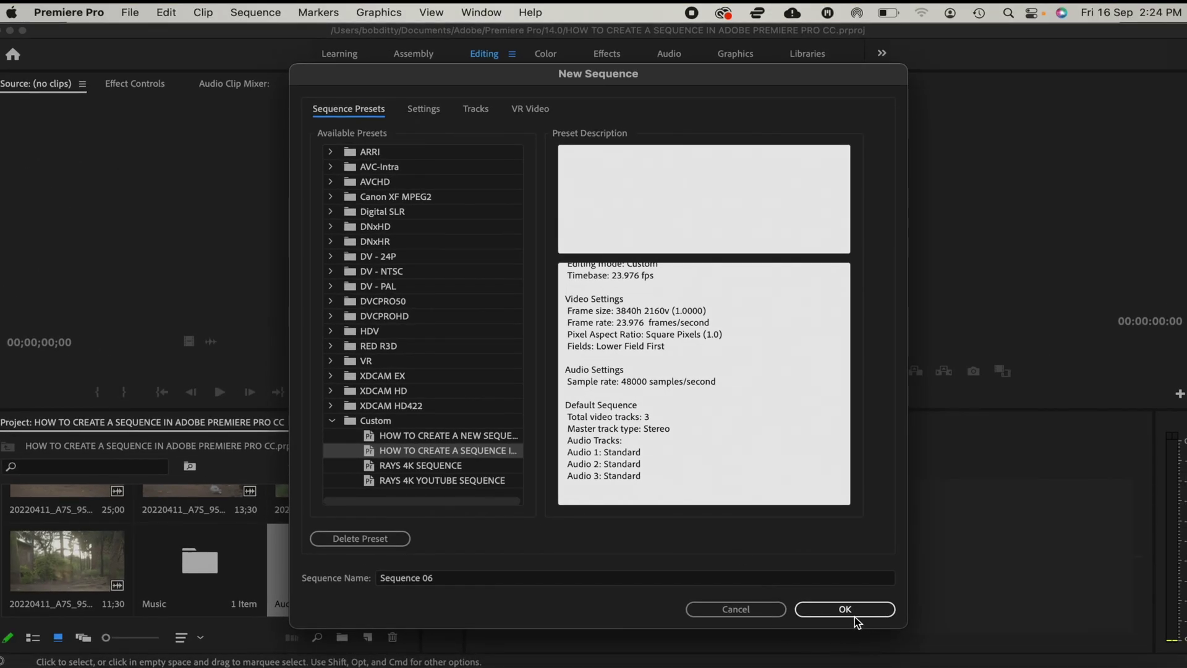
click(855, 615)
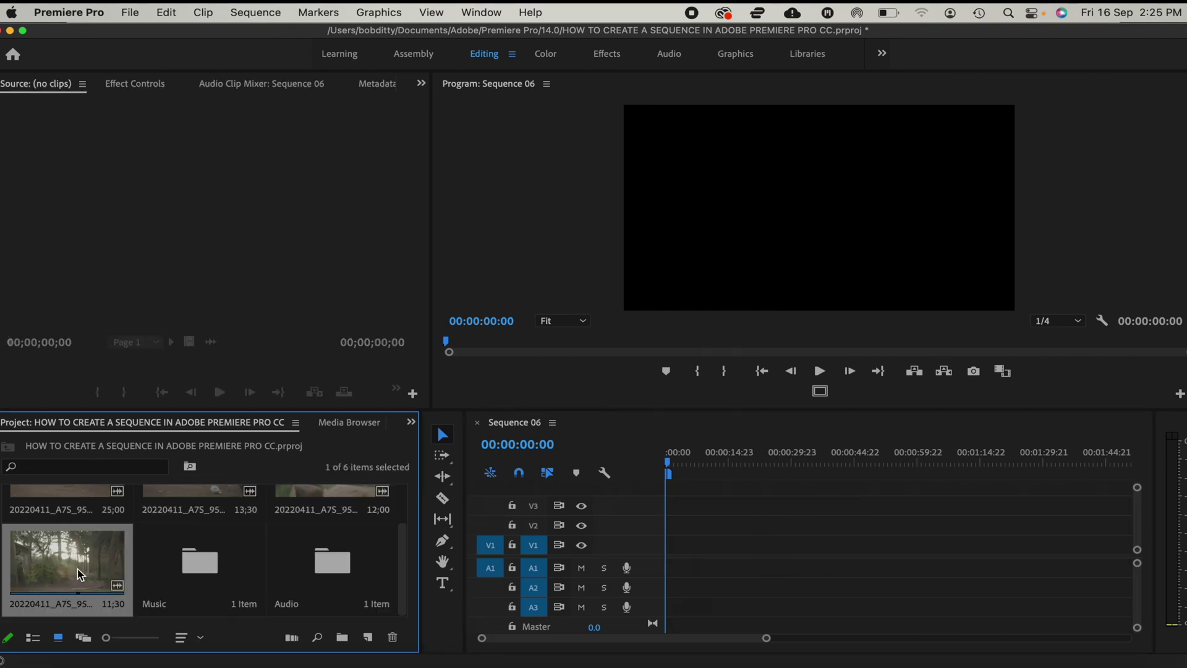
Step: Drag 20220411_A7S_9573.MP4 from the Source monitor to the start of Sequence 06 and play briefly
double_click(79, 574)
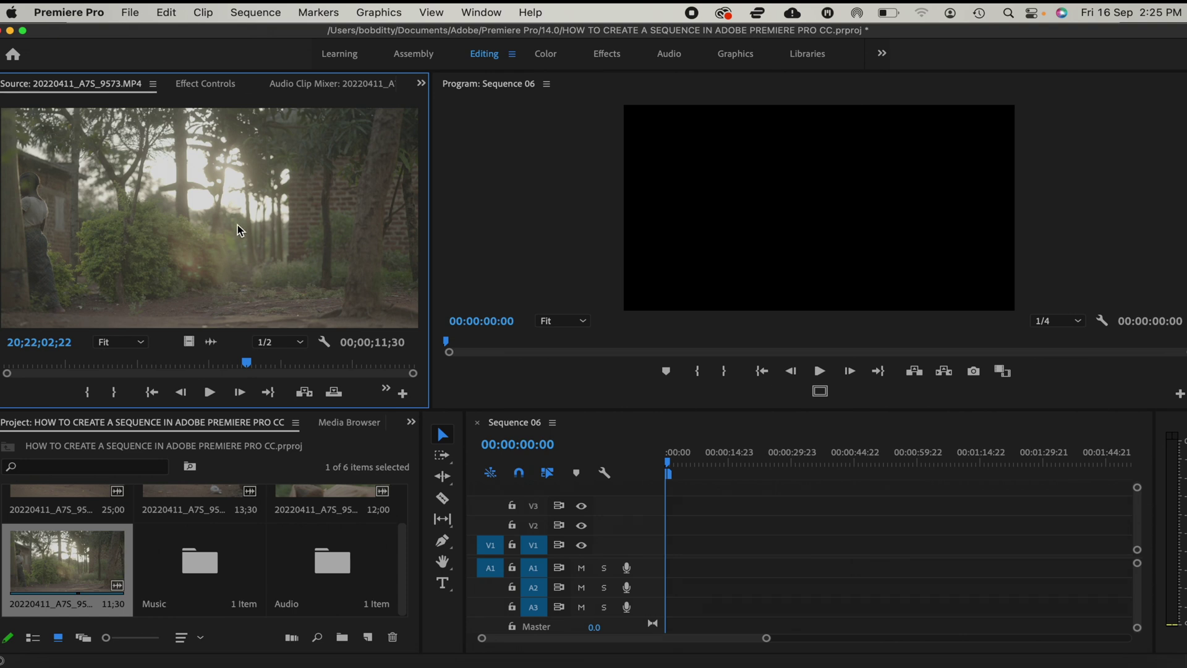
drag(237, 229, 663, 544)
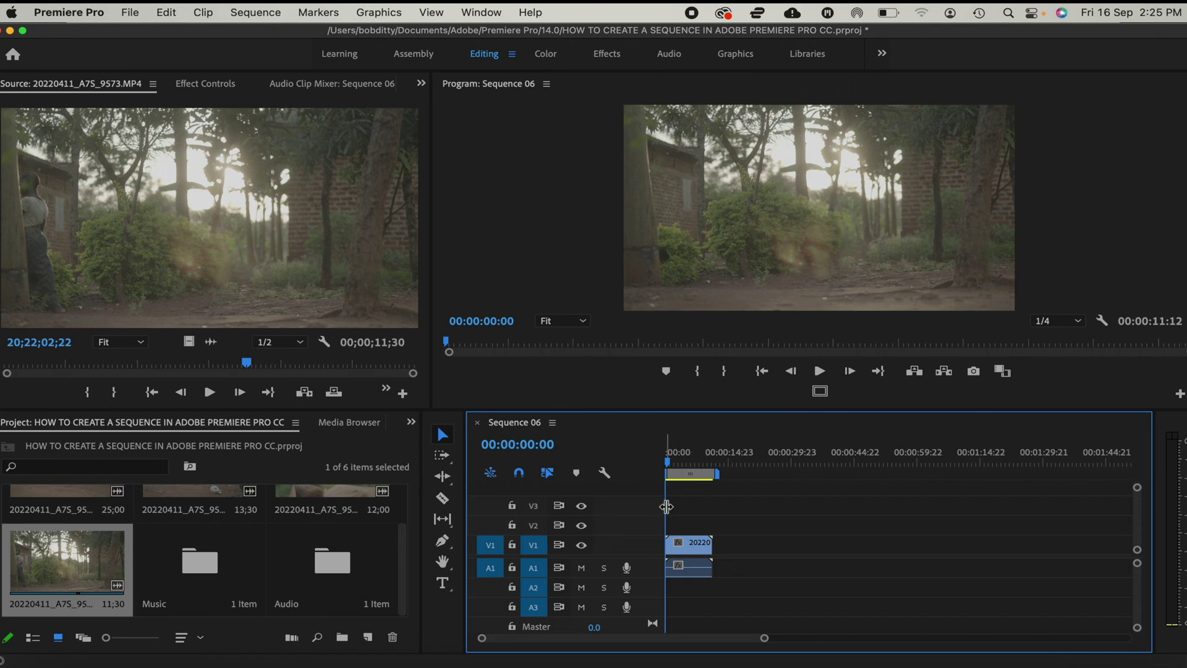
key(space)
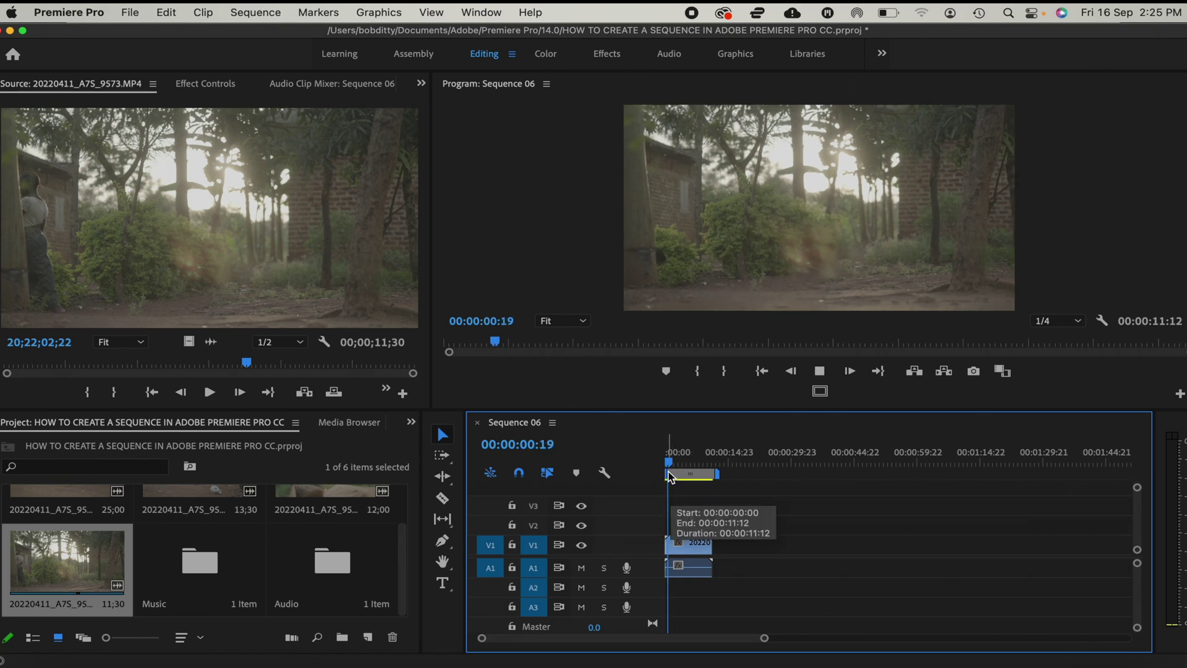
key(space)
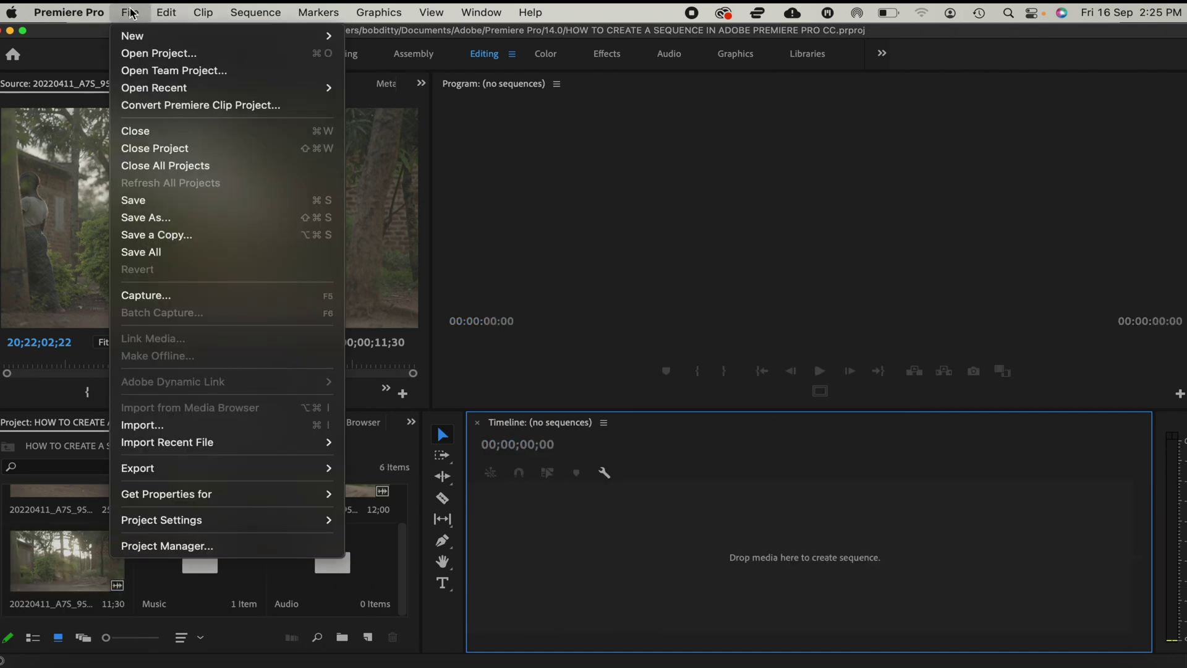
mouse_move(69, 12)
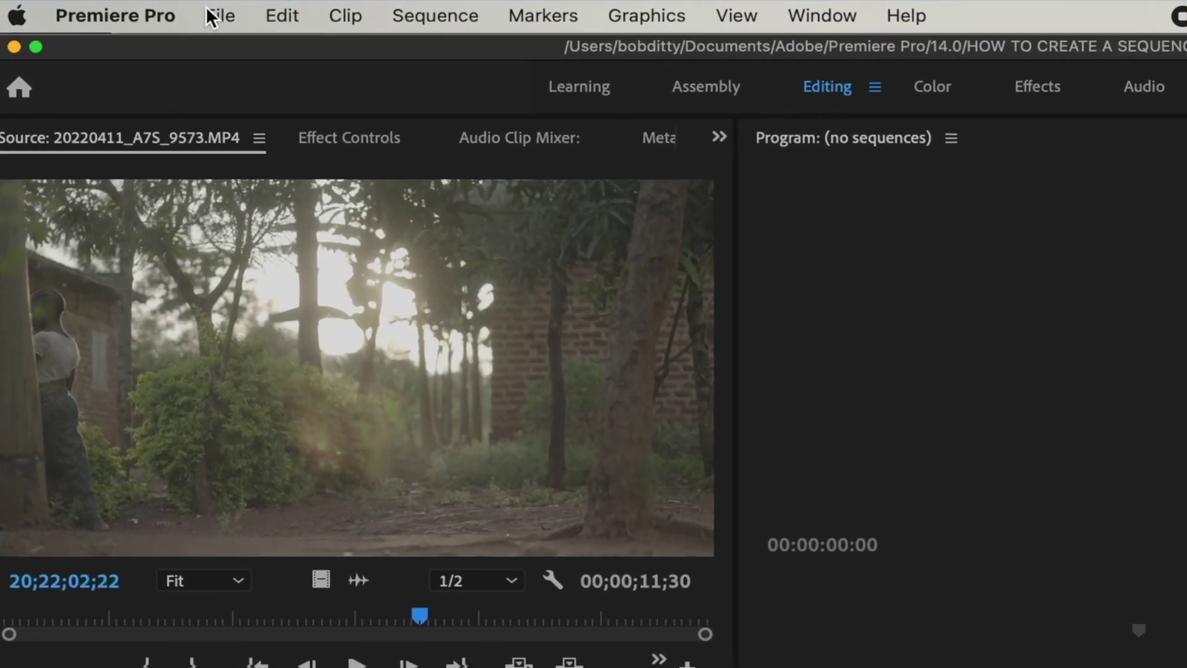
Step: Create Sequence 07 from the newly saved tutorial preset in the Custom folder
click(214, 16)
mouse_move(223, 54)
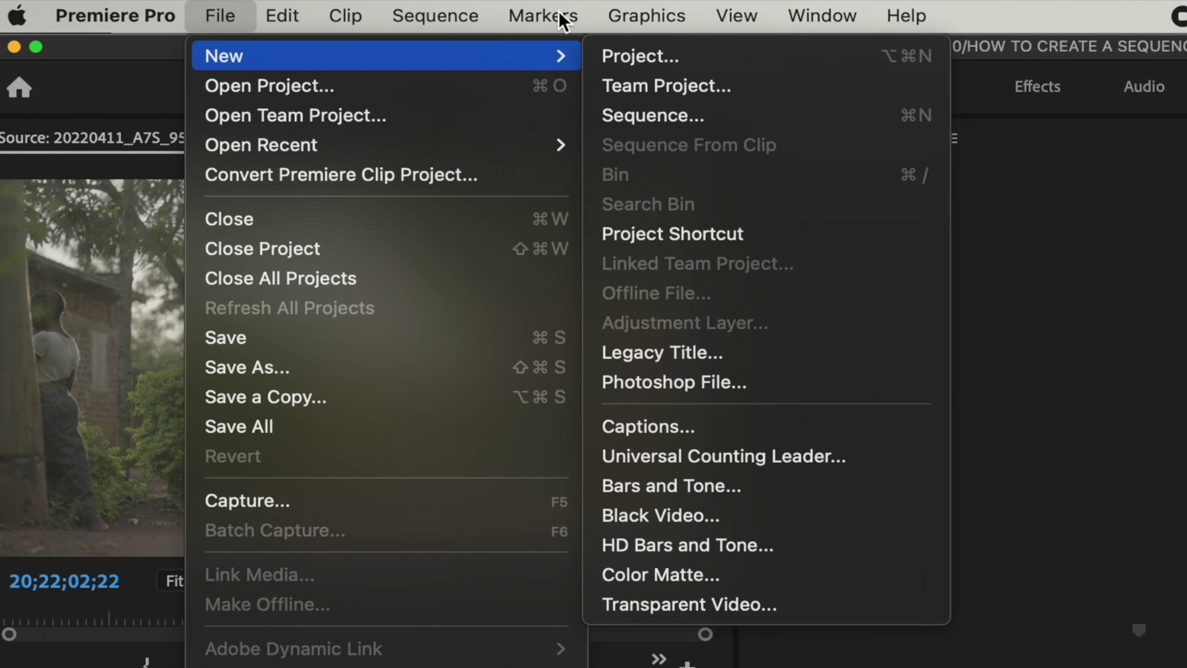
click(645, 114)
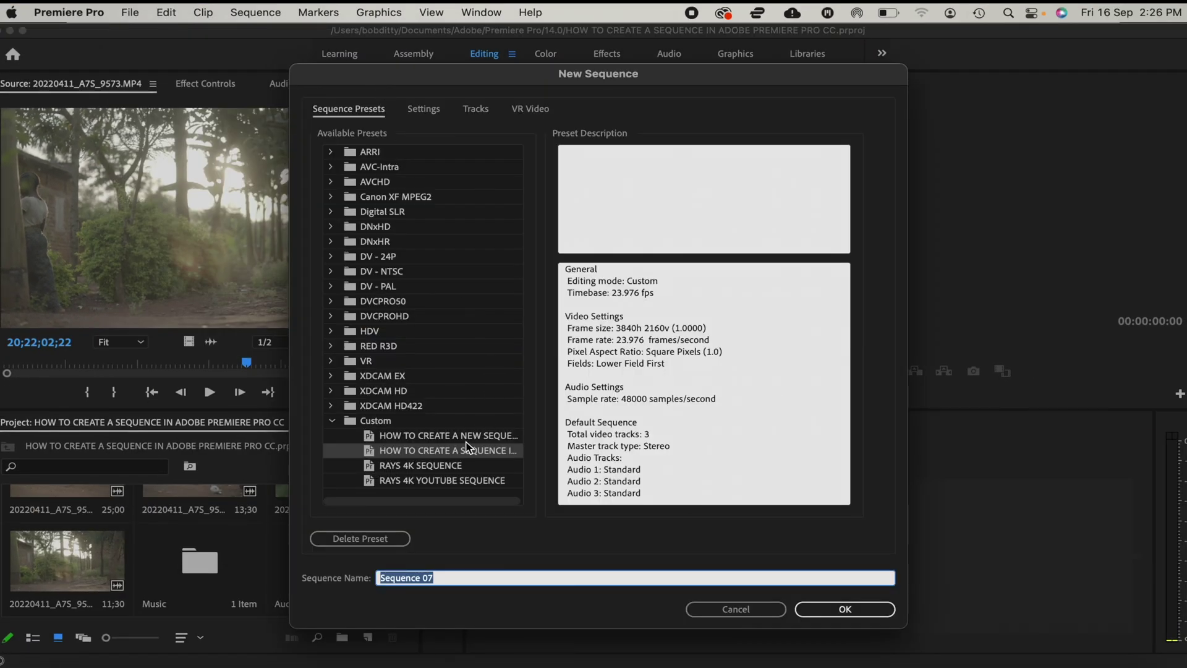
click(428, 453)
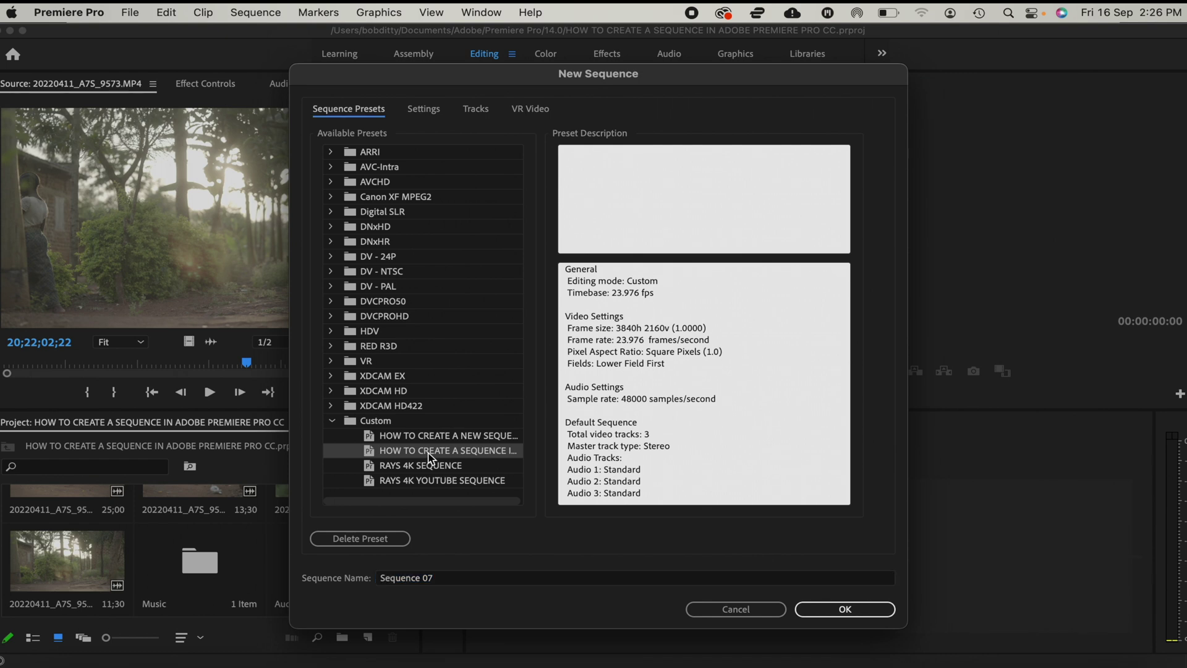
click(856, 613)
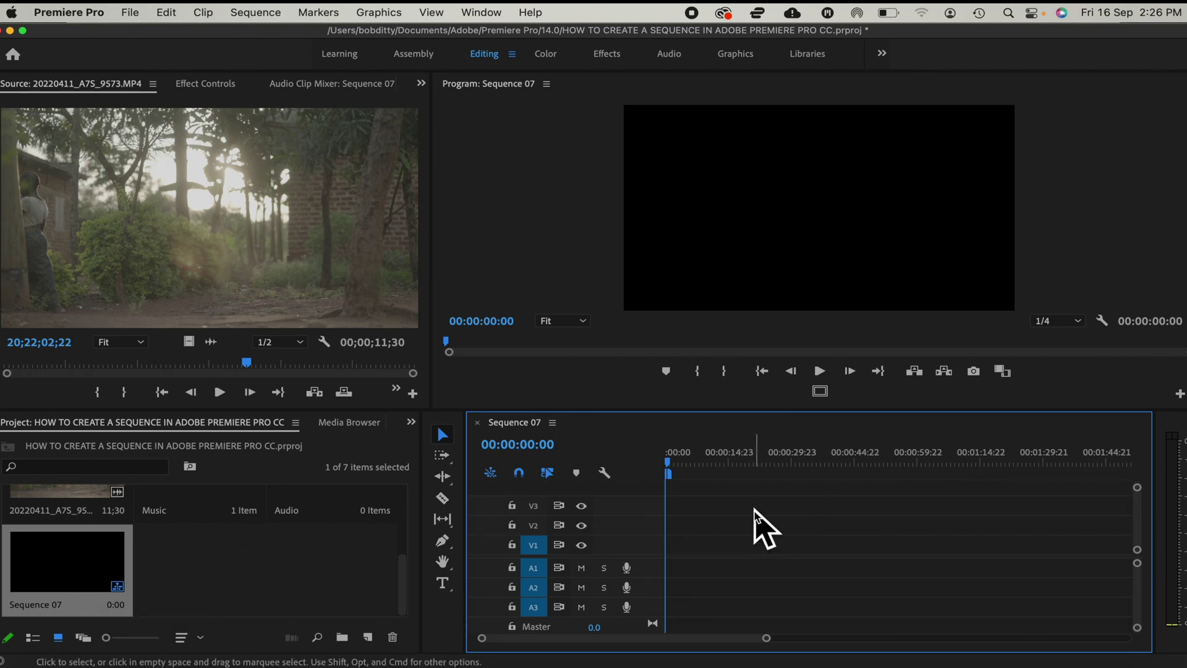
Step: Drag the 20220411_A7S_9573.MP4 clip onto V1/A1 at the start of Sequence 07
drag(256, 257, 661, 544)
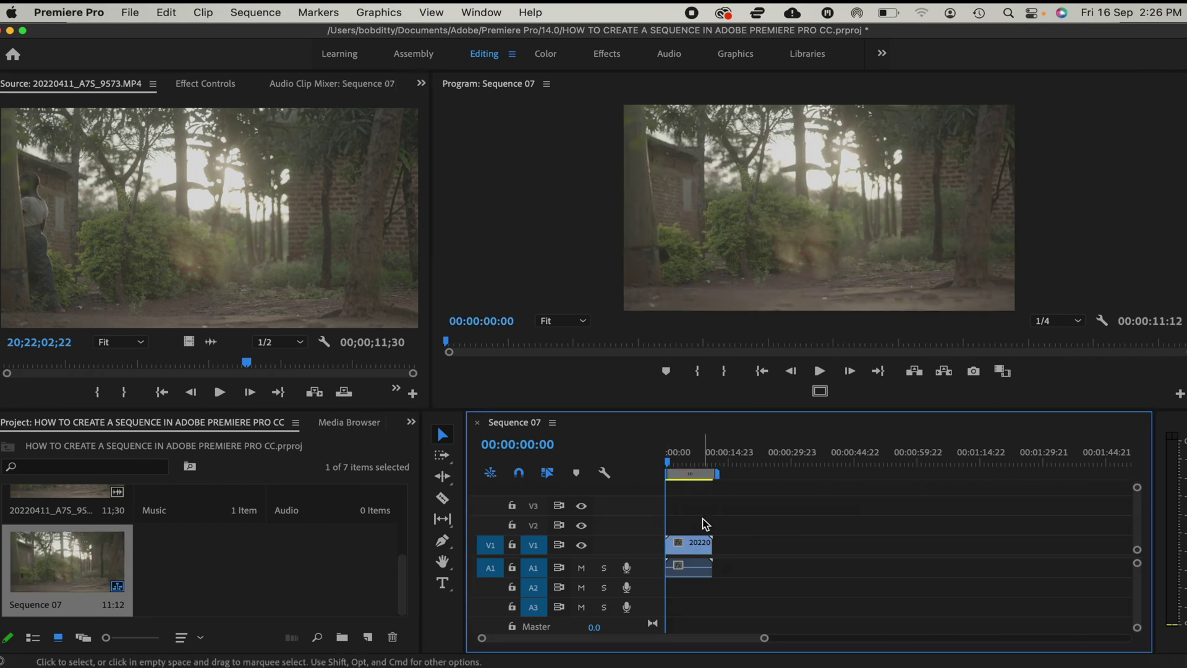